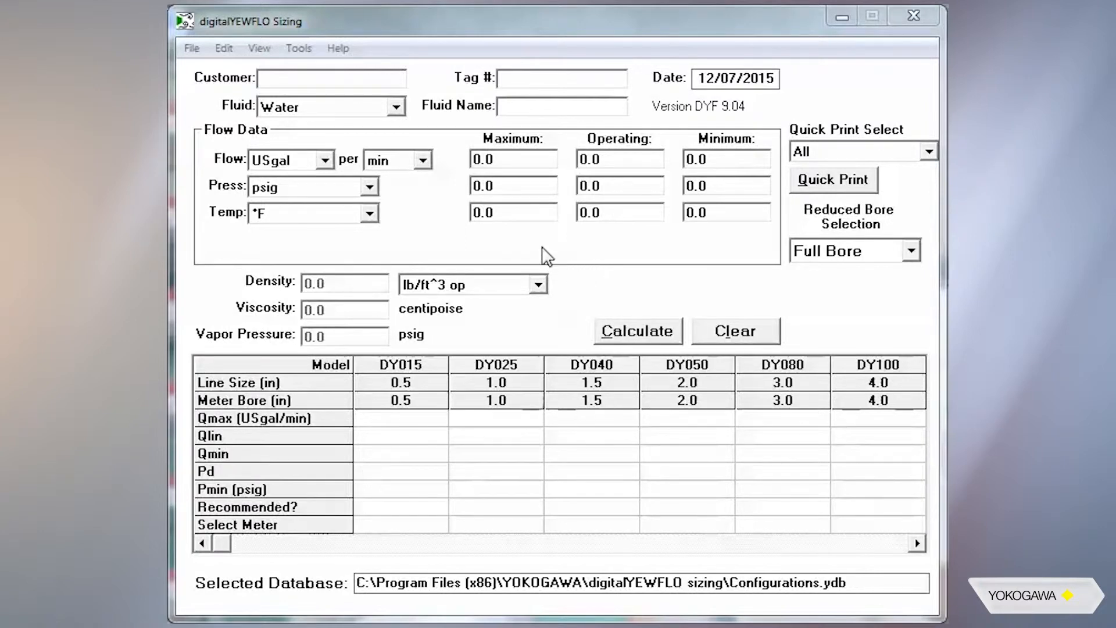
Step: Look through the available fluid types and select Water as the fluid
left_click(398, 108)
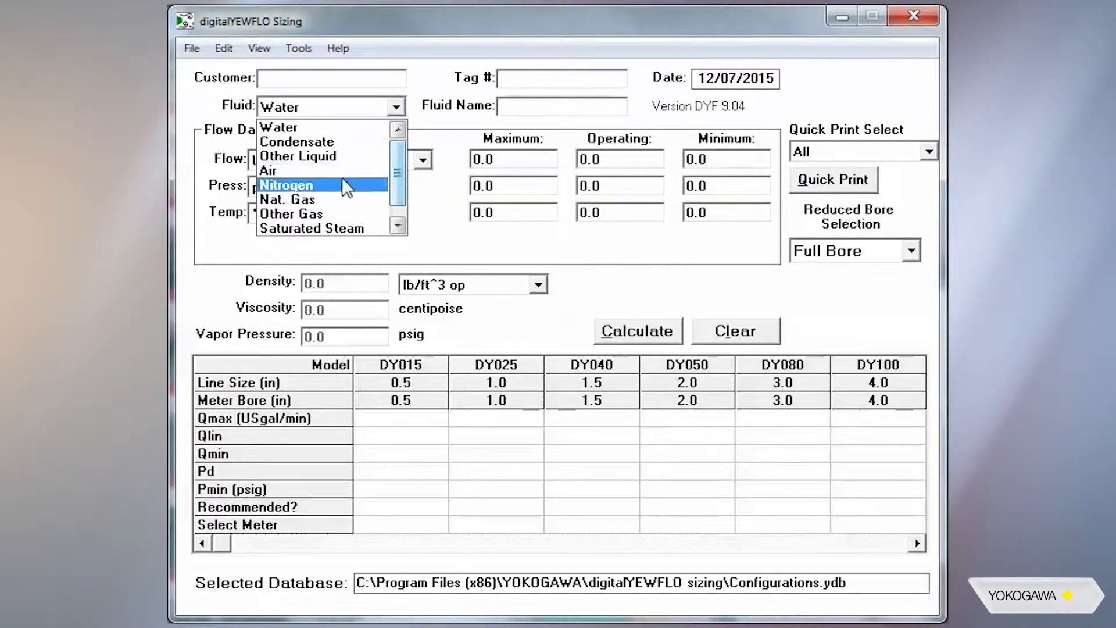
left_click_drag(399, 183, 411, 156)
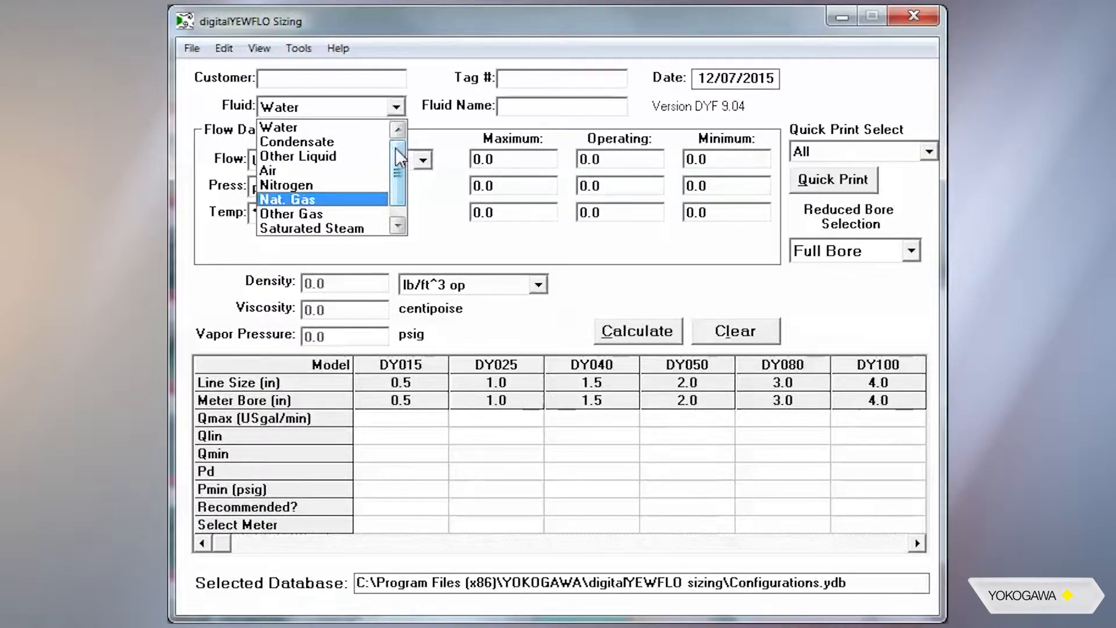
left_click(355, 129)
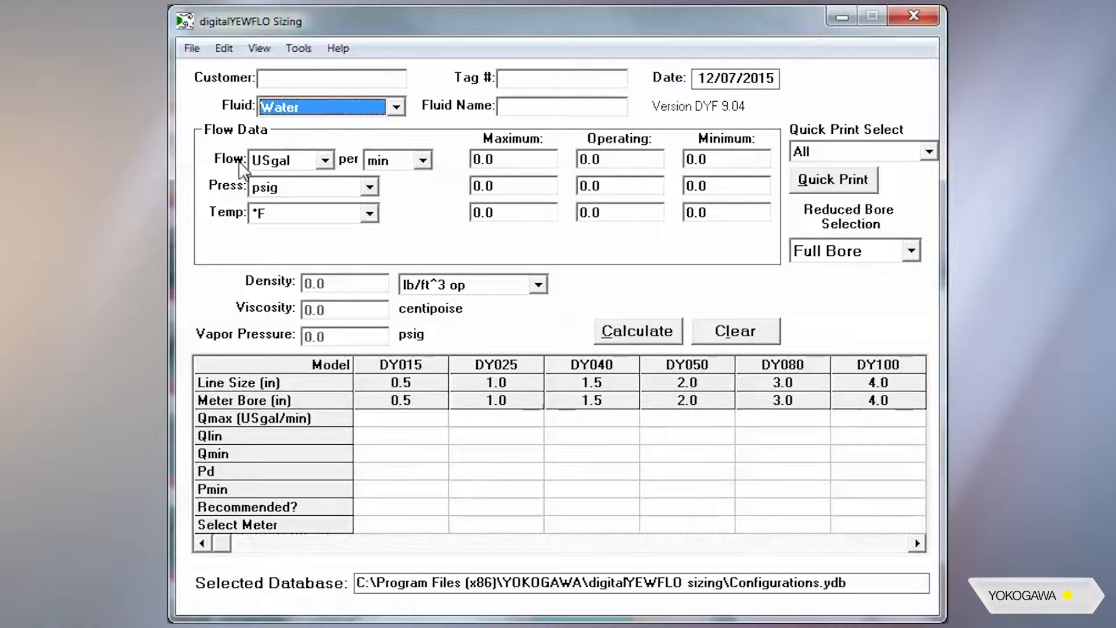
Step: Look through the available flow units and select USgal as the flow unit
left_click(326, 162)
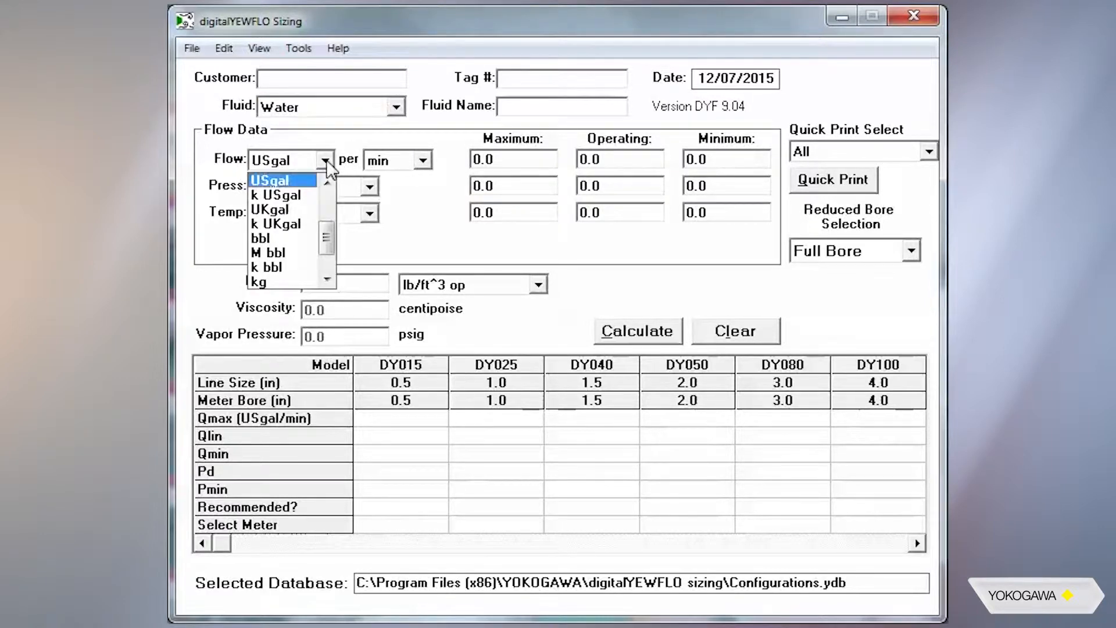
left_click(328, 183)
left_click(329, 182)
left_click(329, 182)
left_click(329, 182)
left_click(329, 183)
left_click(329, 183)
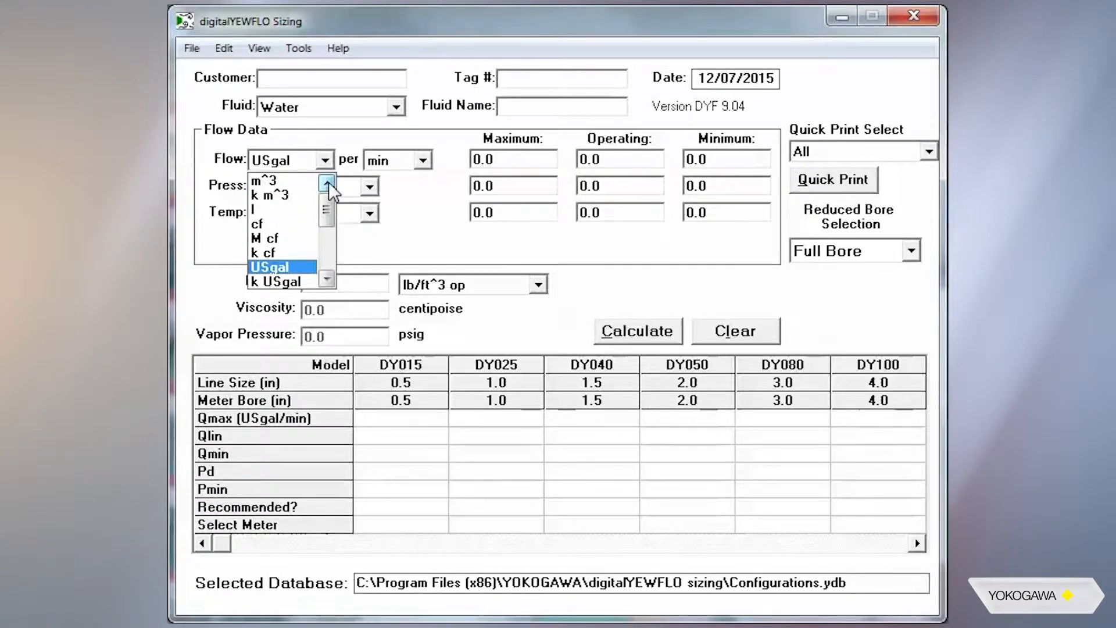
left_click(287, 264)
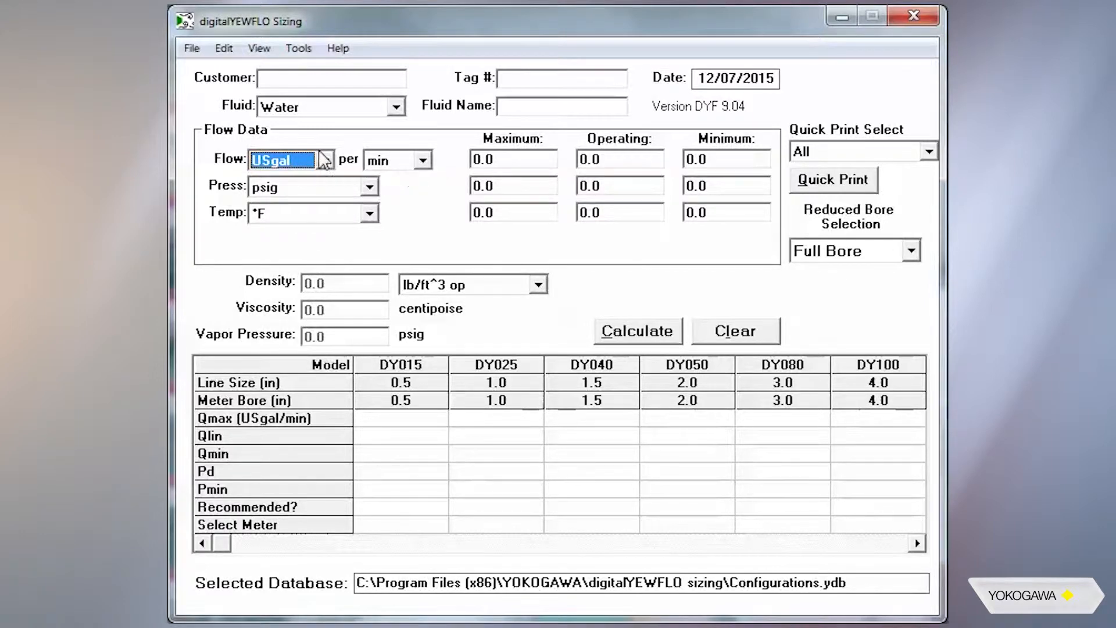
Step: Set the maximum, operating and minimum flow to 150 USgal/min
left_click(501, 159)
type("150")
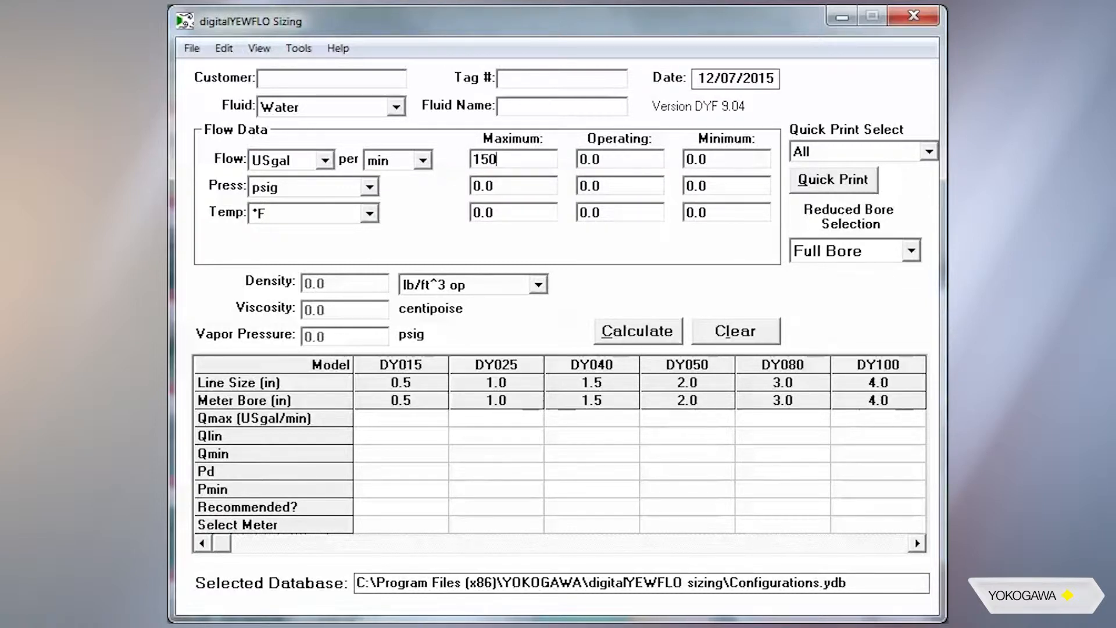
left_click(618, 161)
left_click(715, 164)
Step: Set the maximum, operating and minimum pressure to 150 psig
left_click(541, 183)
type("150")
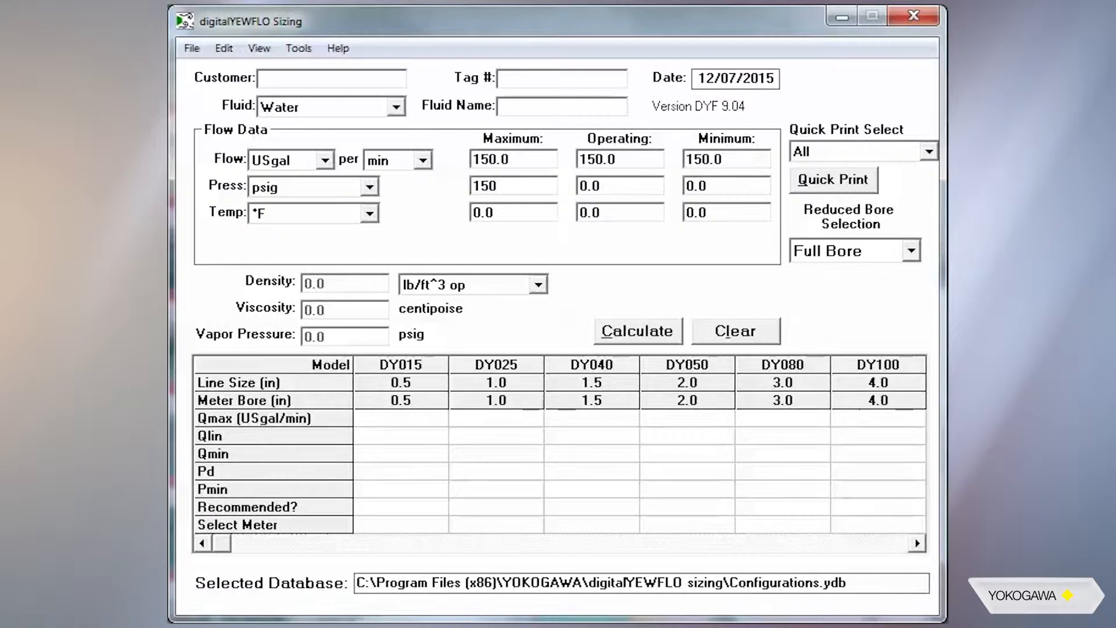
left_click(637, 184)
left_click(749, 183)
Step: Set the maximum, operating and minimum temperature to 150 °F
left_click(518, 210)
type("150")
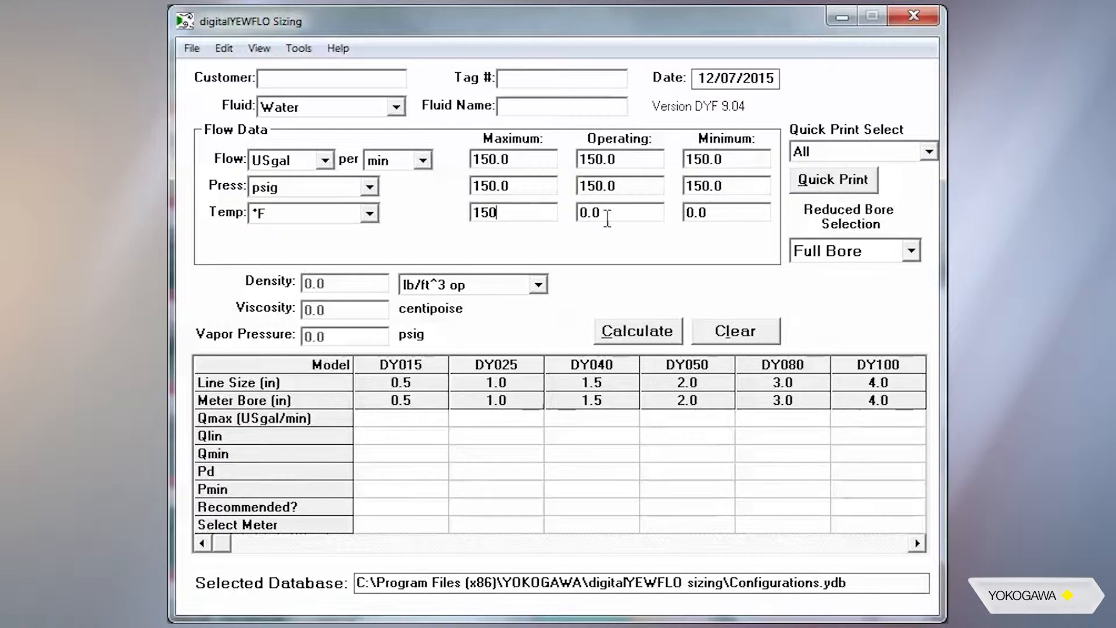
left_click(637, 211)
left_click(718, 212)
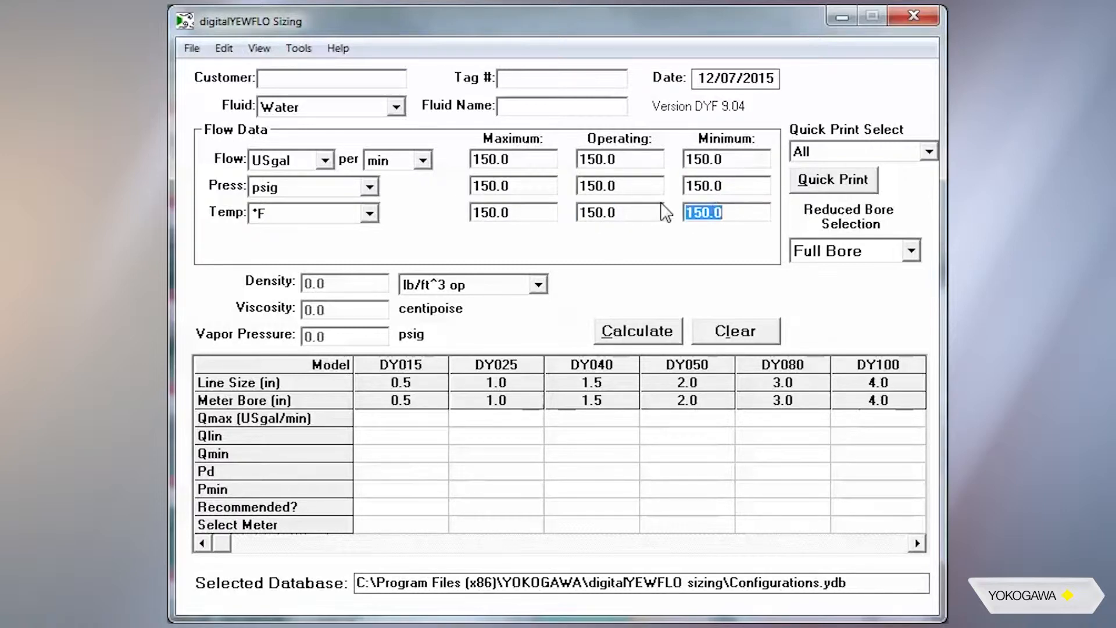
left_click(659, 213)
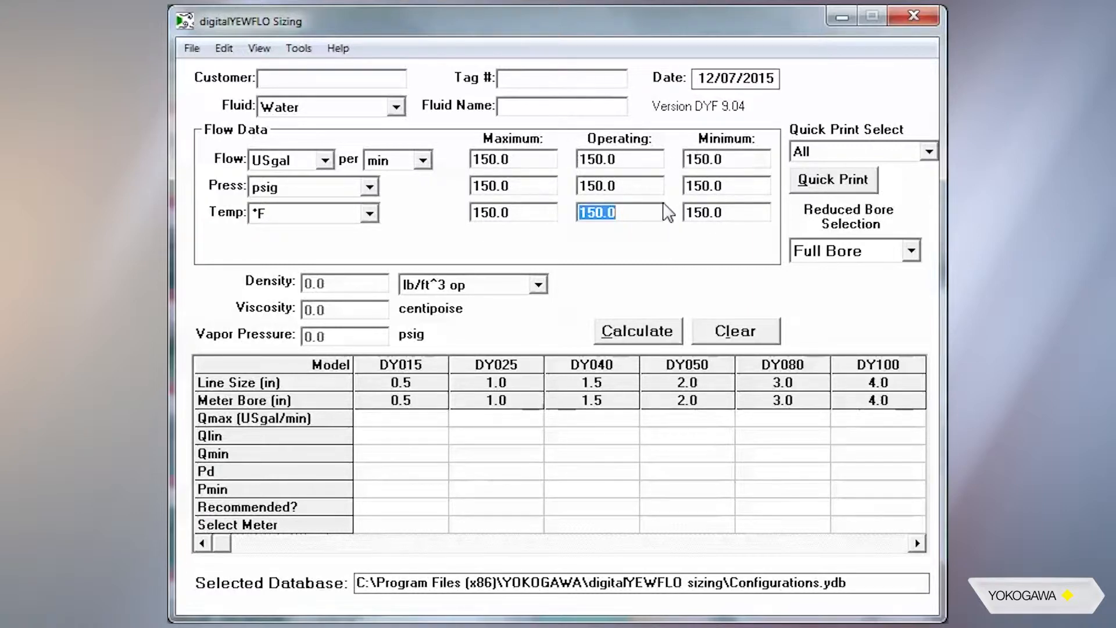
Step: Calculate the meter sizing and select the 1.5-inch DY040 meter
left_click(635, 332)
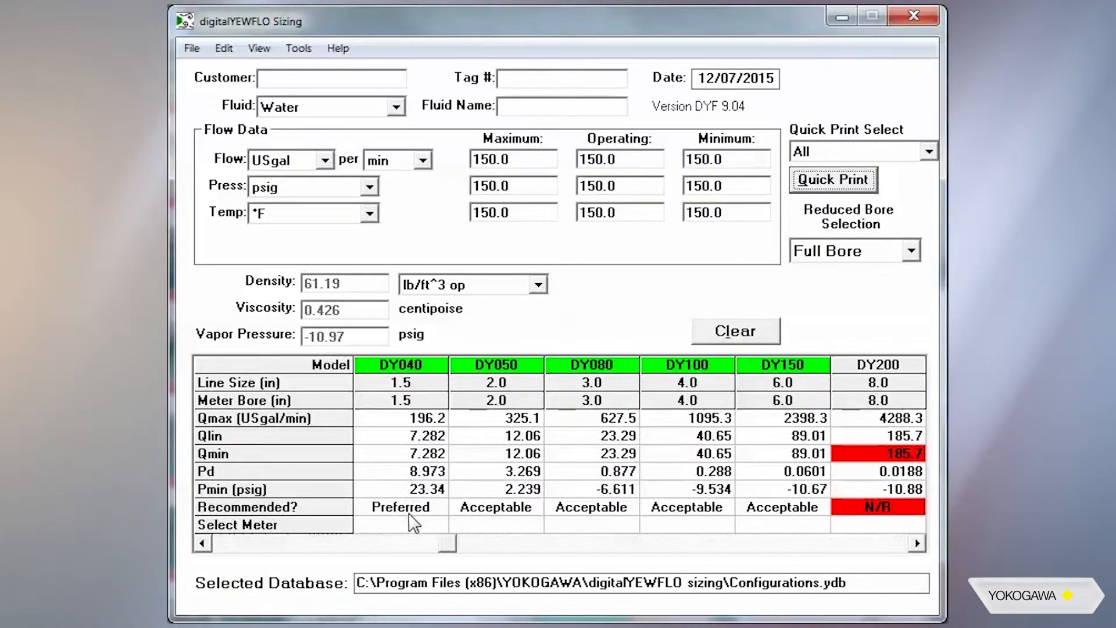
left_click(422, 527)
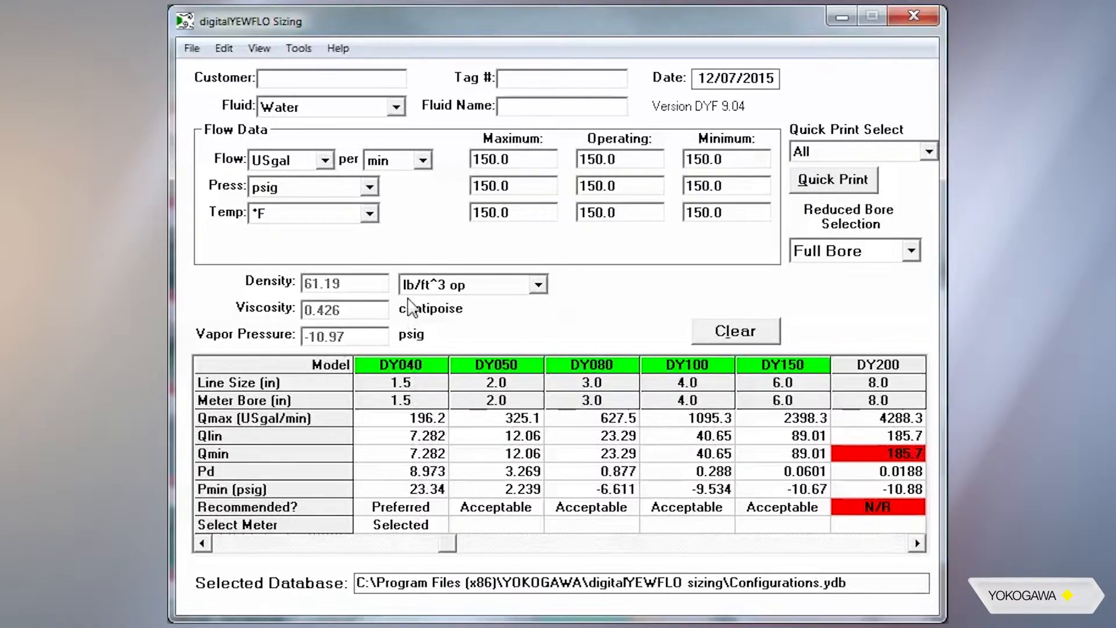
Step: Open the parameter settings for the selected meter and review the contact output options, keeping OFF
left_click(259, 49)
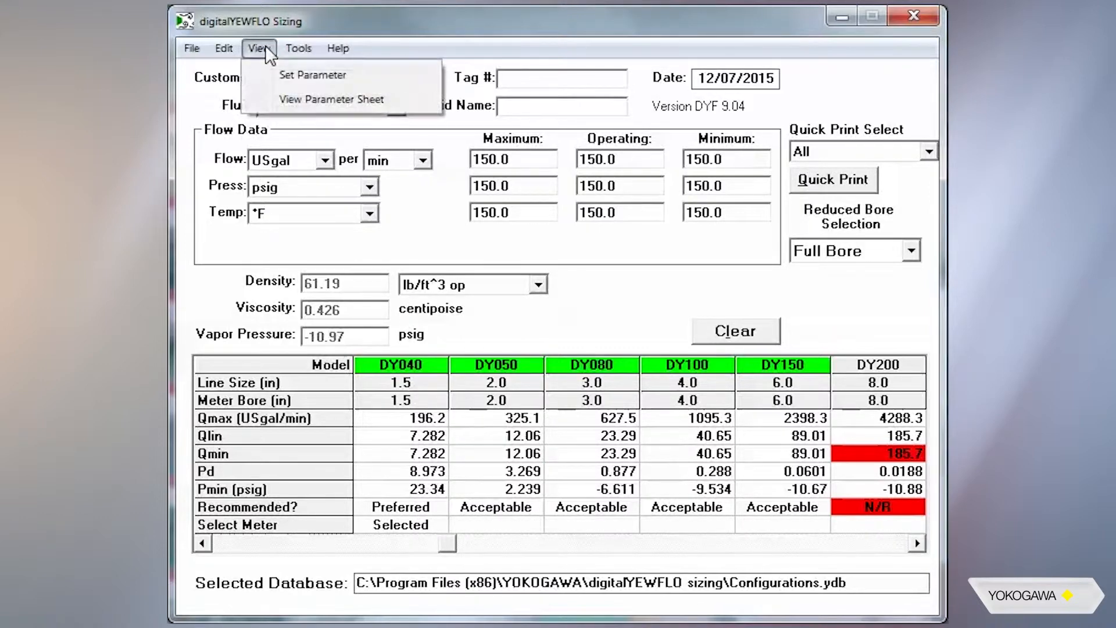
left_click(287, 76)
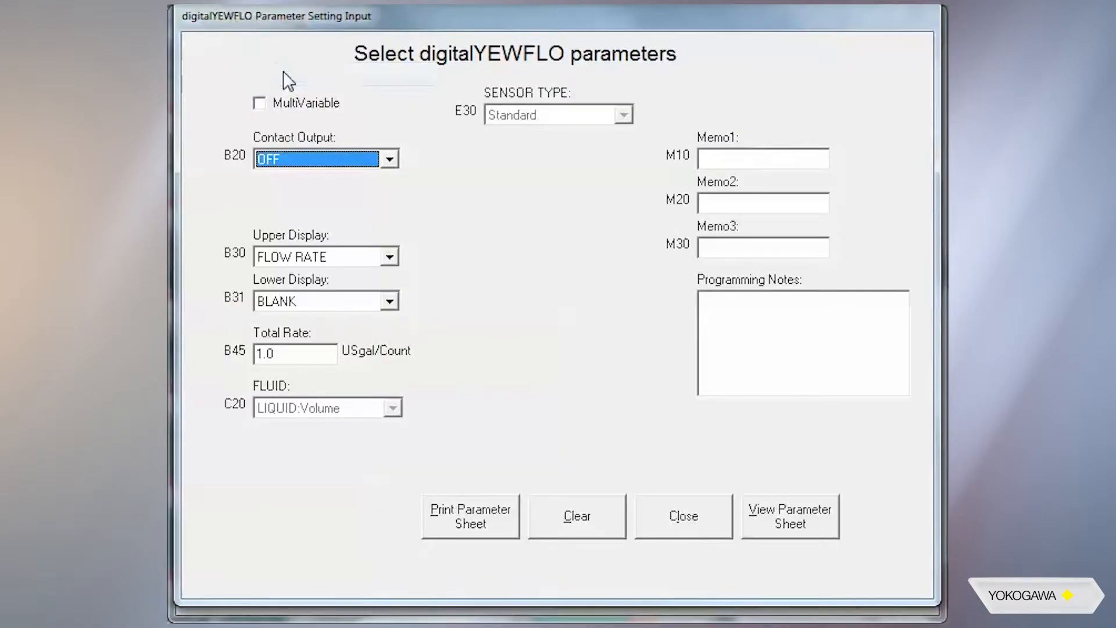
left_click(389, 159)
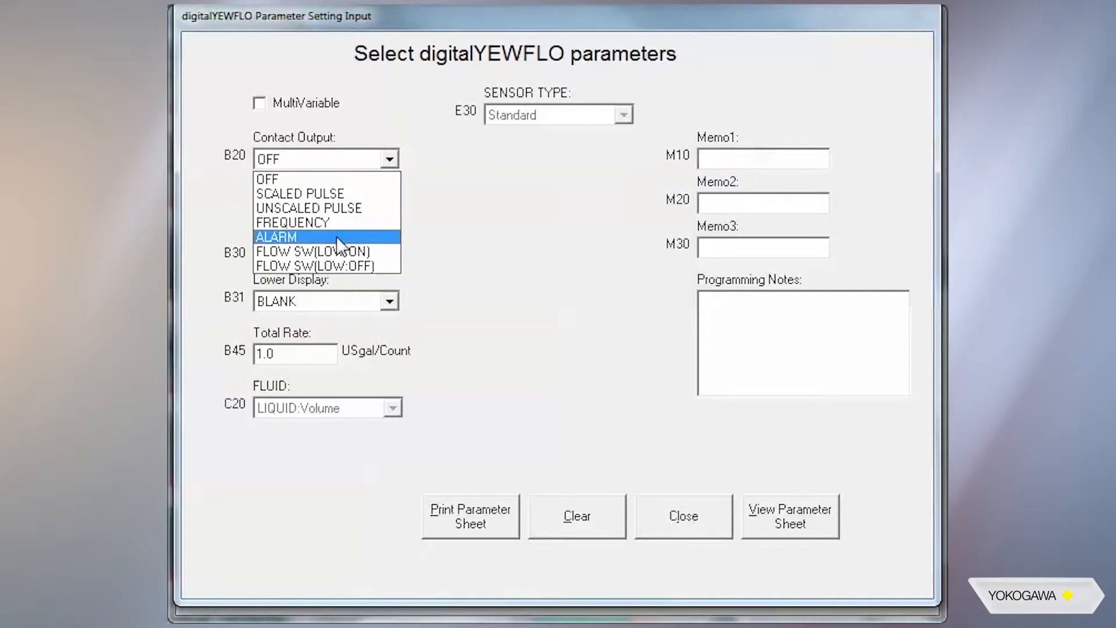
left_click(439, 216)
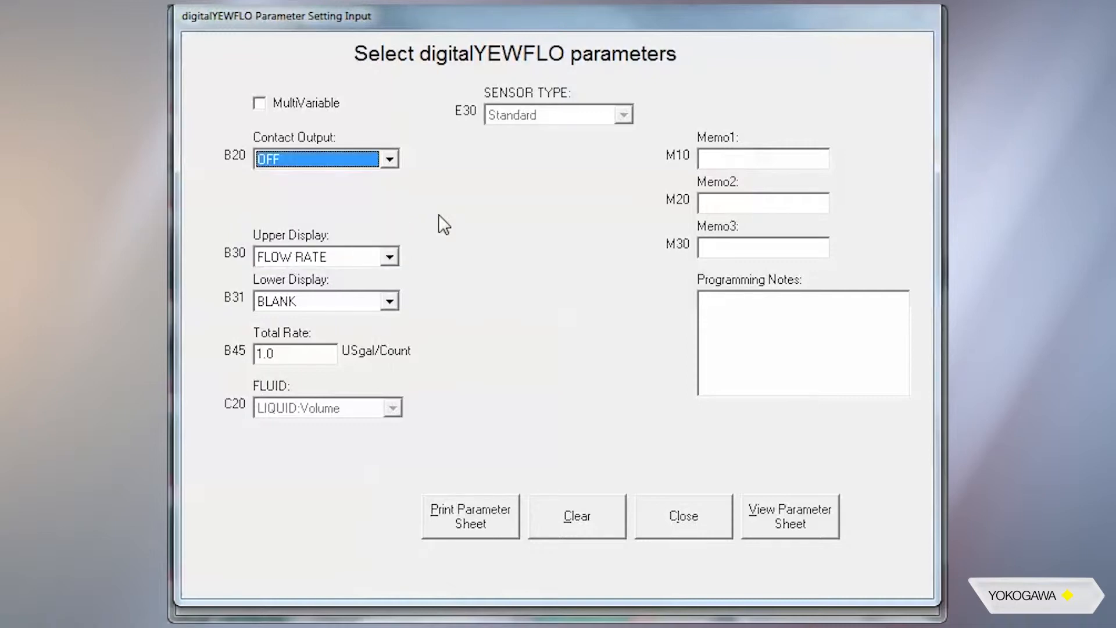
Step: Set the upper display to FLOW RATE and the lower display to TOTAL
left_click(389, 256)
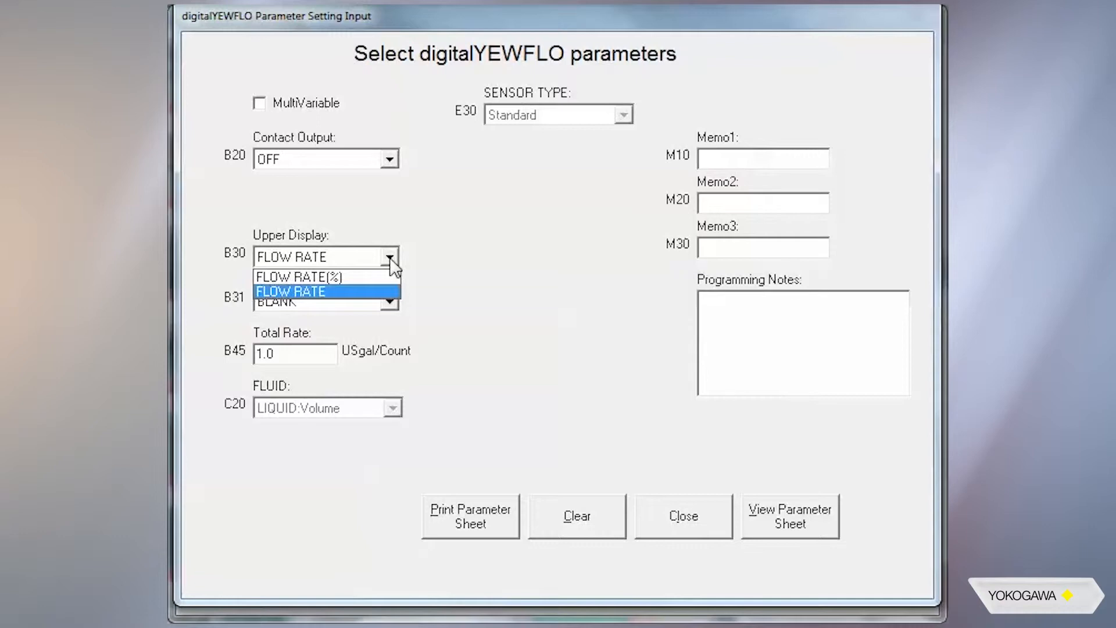
left_click(366, 290)
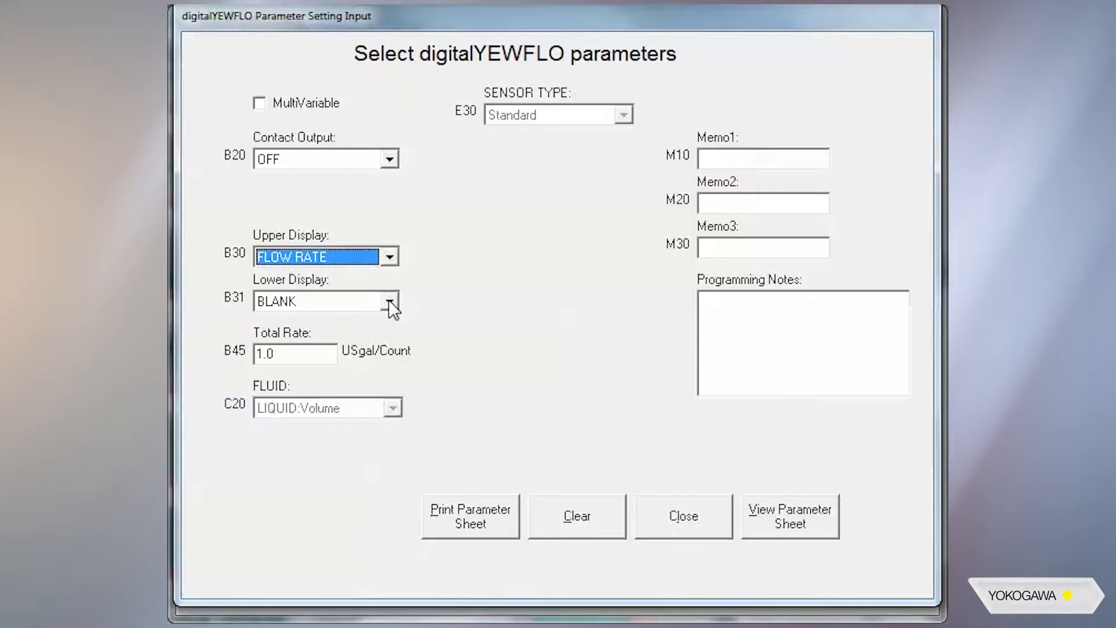
left_click(388, 300)
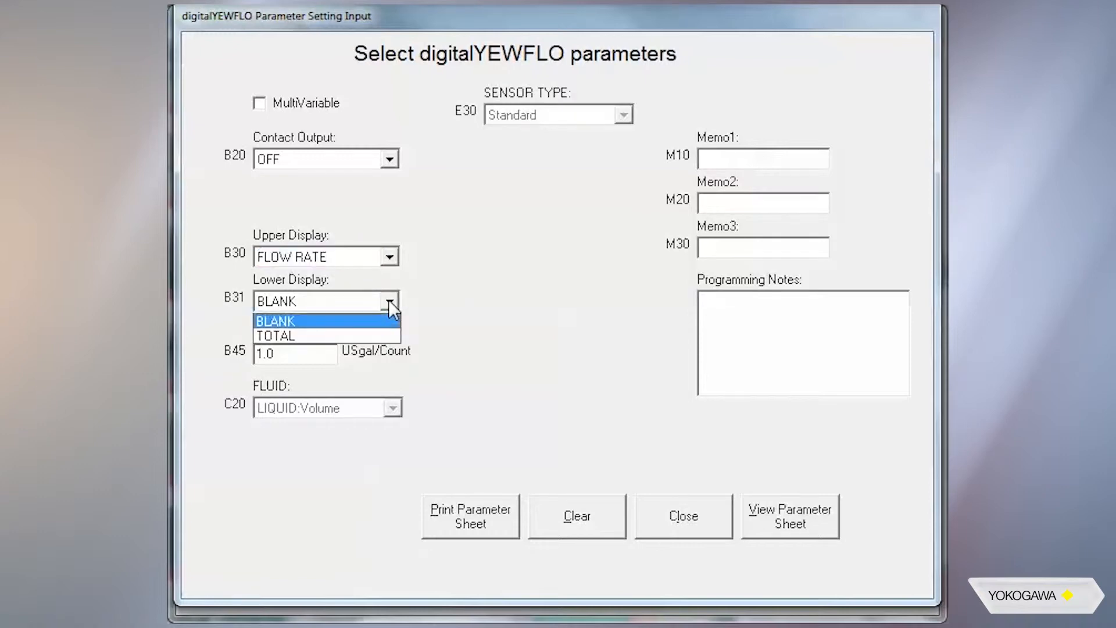
left_click(368, 335)
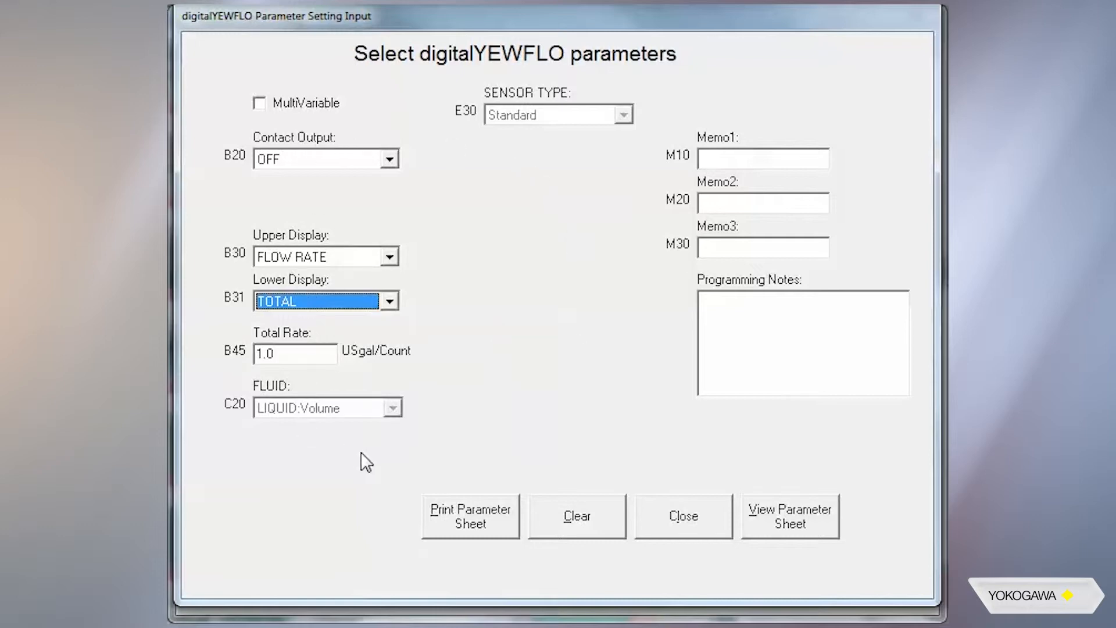
Step: Review the meter's full parameter sheet down to the memo entries, and close the sheet and the parameter settings
left_click(793, 520)
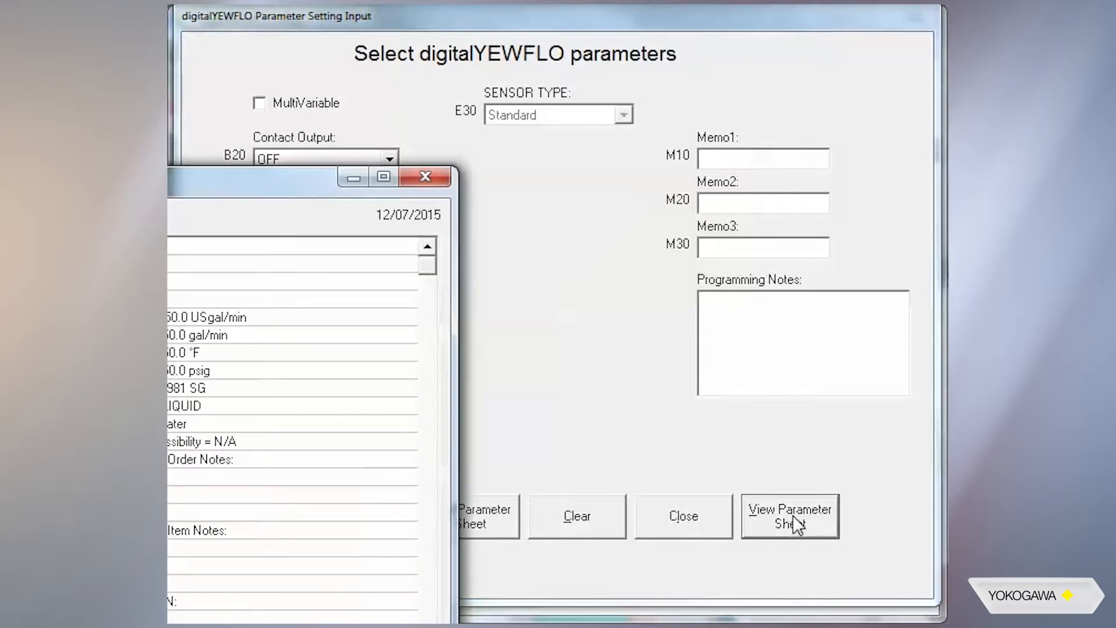
left_click_drag(263, 179, 701, 29)
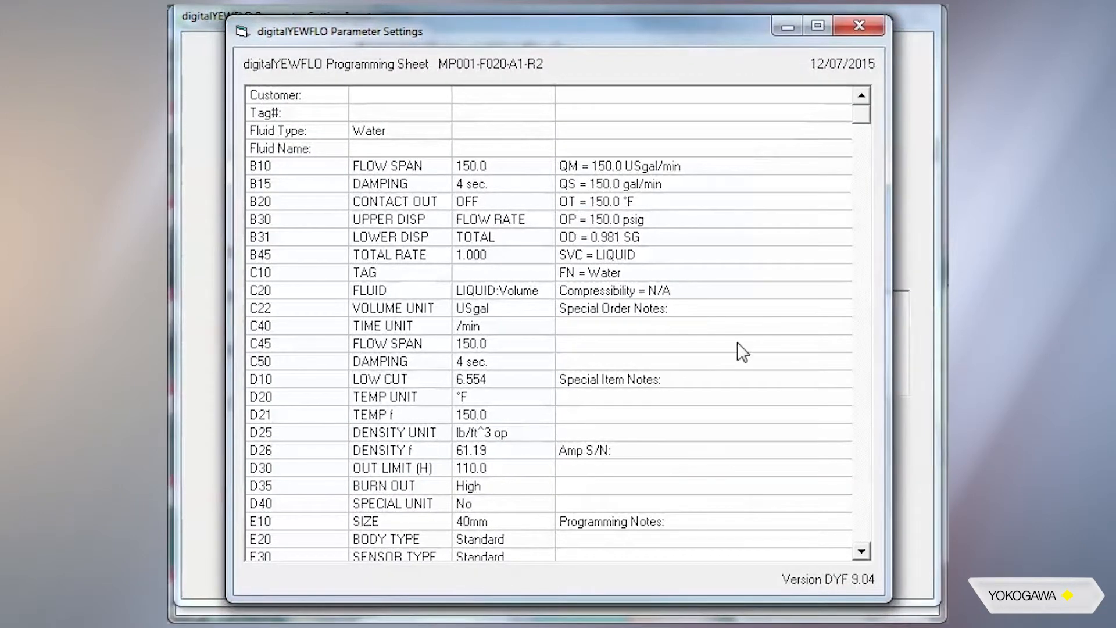
left_click(863, 552)
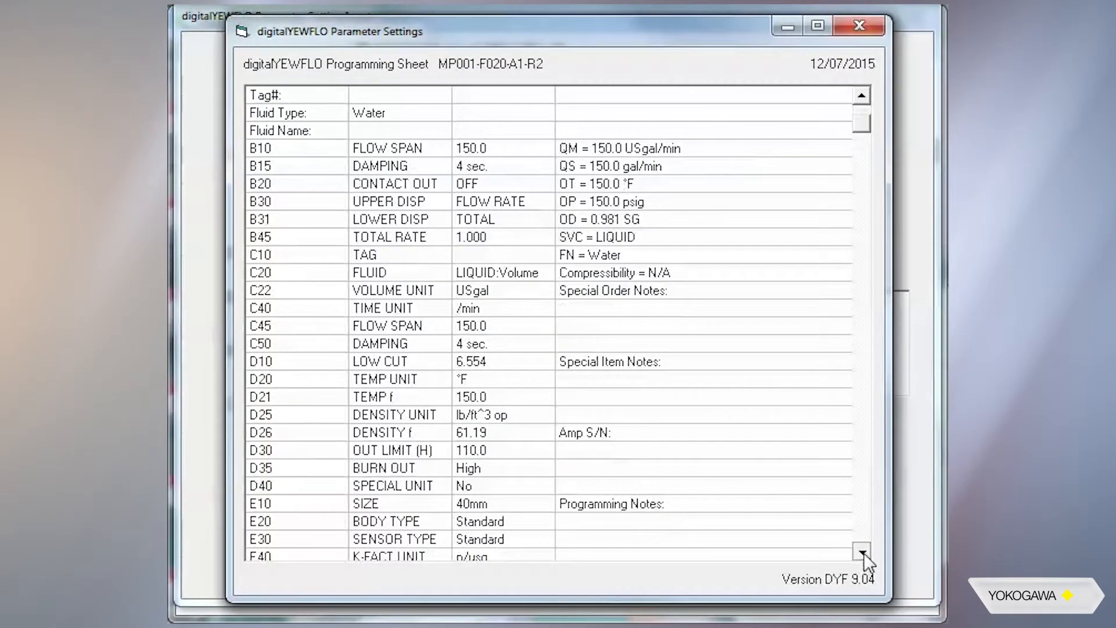
left_click(863, 553)
left_click(864, 553)
left_click(864, 553)
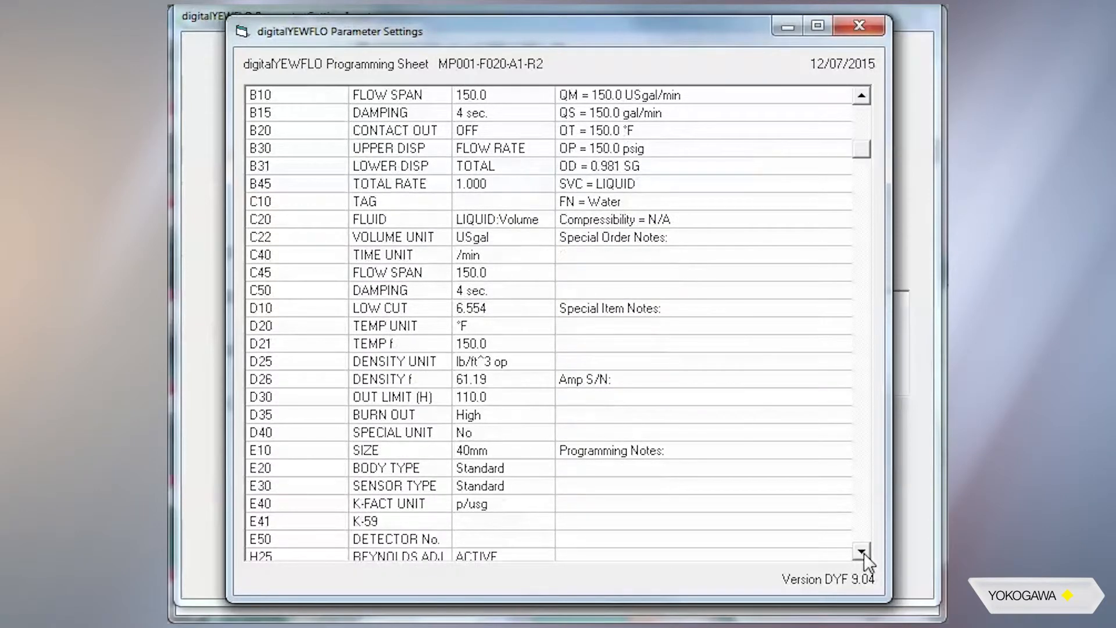
left_click(863, 553)
left_click(864, 552)
left_click(864, 553)
left_click(864, 552)
left_click(861, 551)
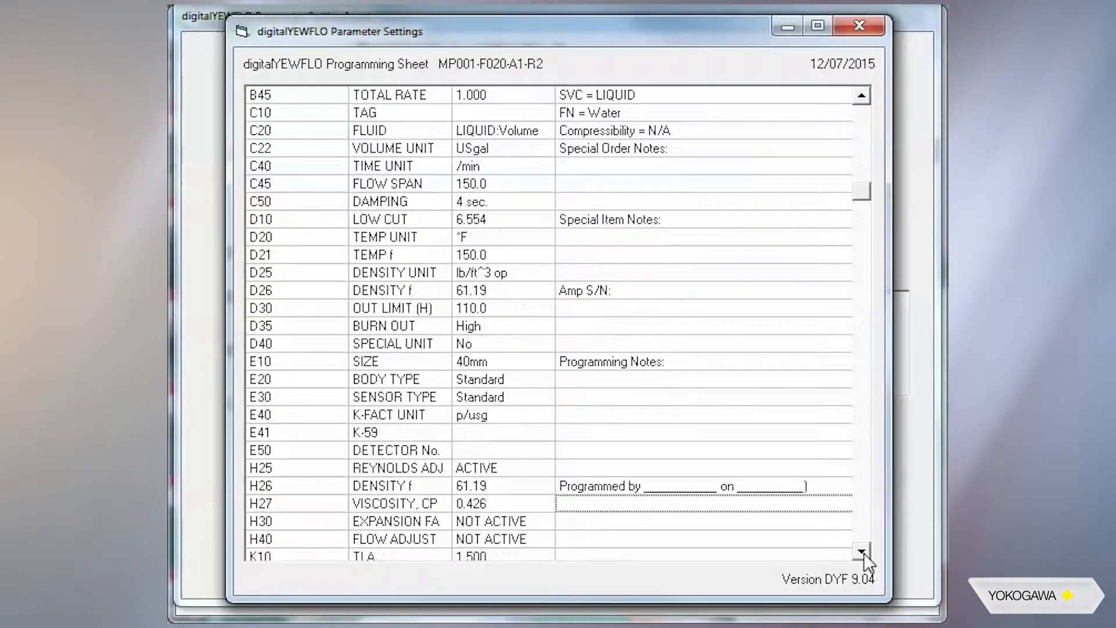
left_click(860, 551)
left_click(861, 552)
left_click(861, 552)
left_click(860, 552)
left_click(861, 551)
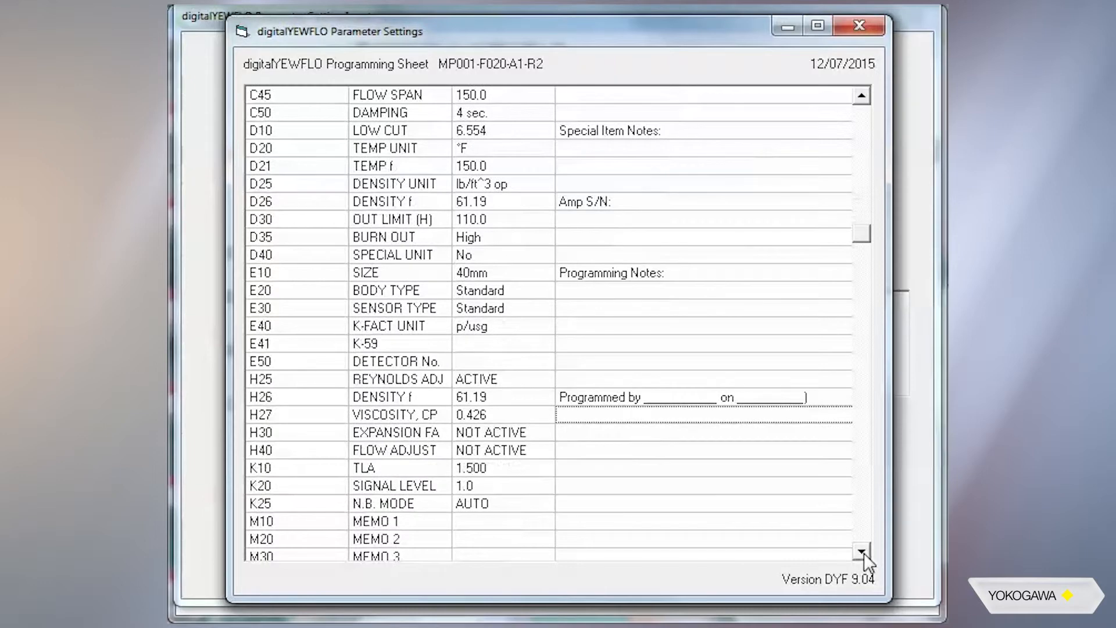
left_click(862, 551)
left_click(861, 551)
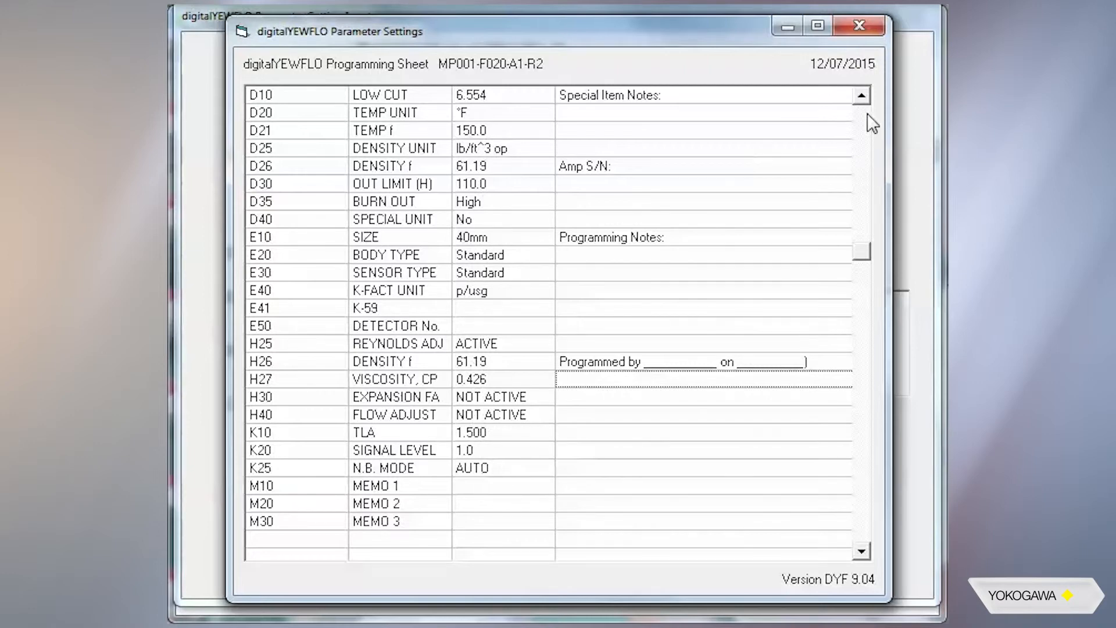
left_click(869, 25)
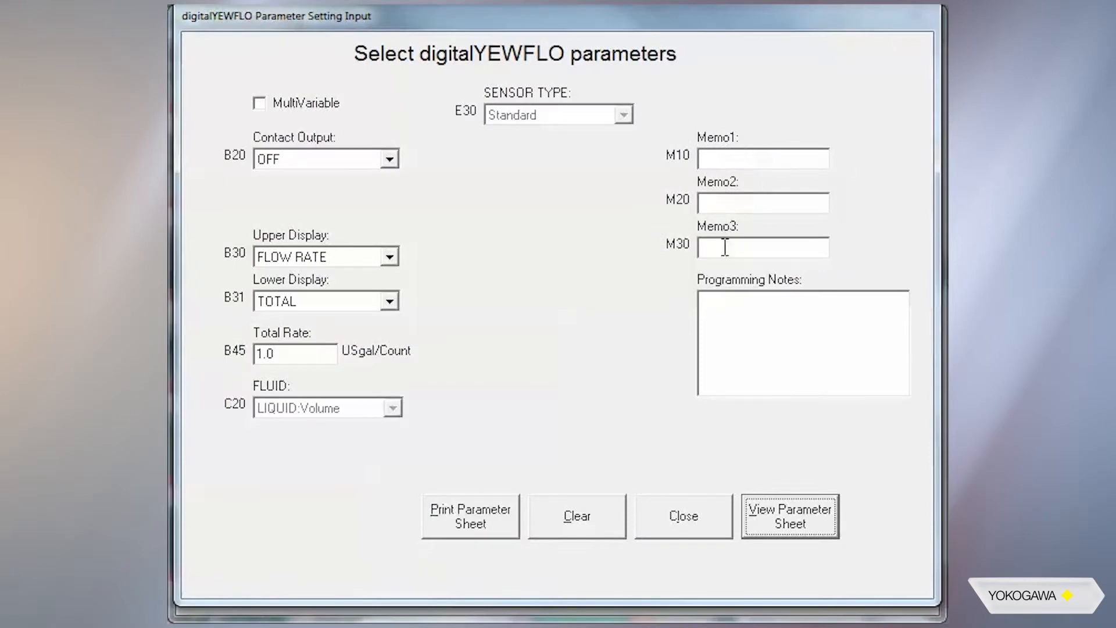
left_click(722, 300)
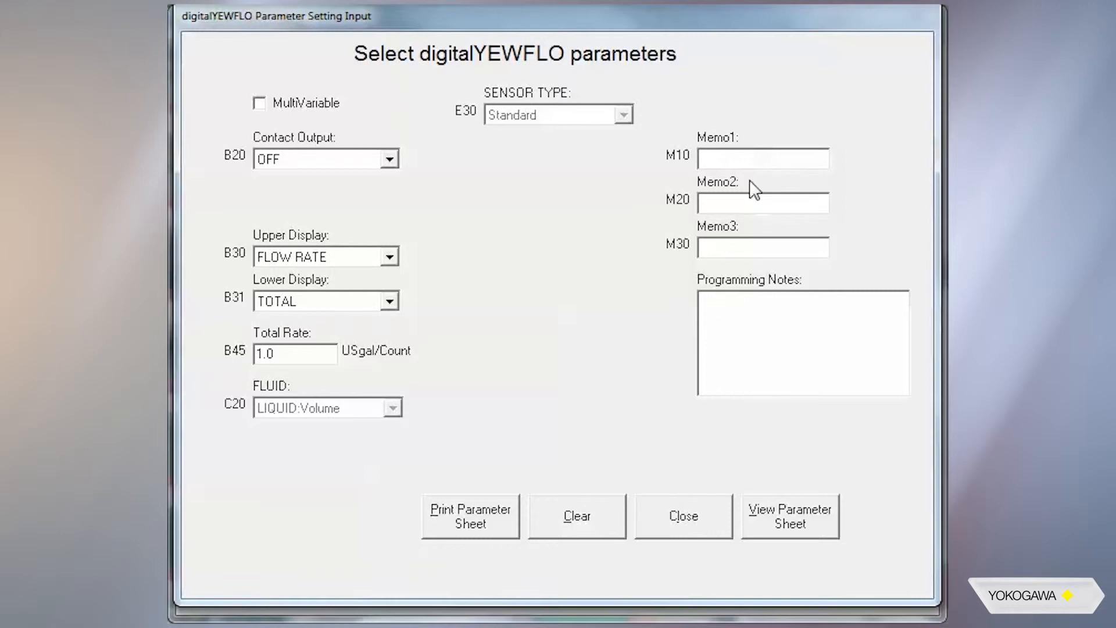
left_click(683, 518)
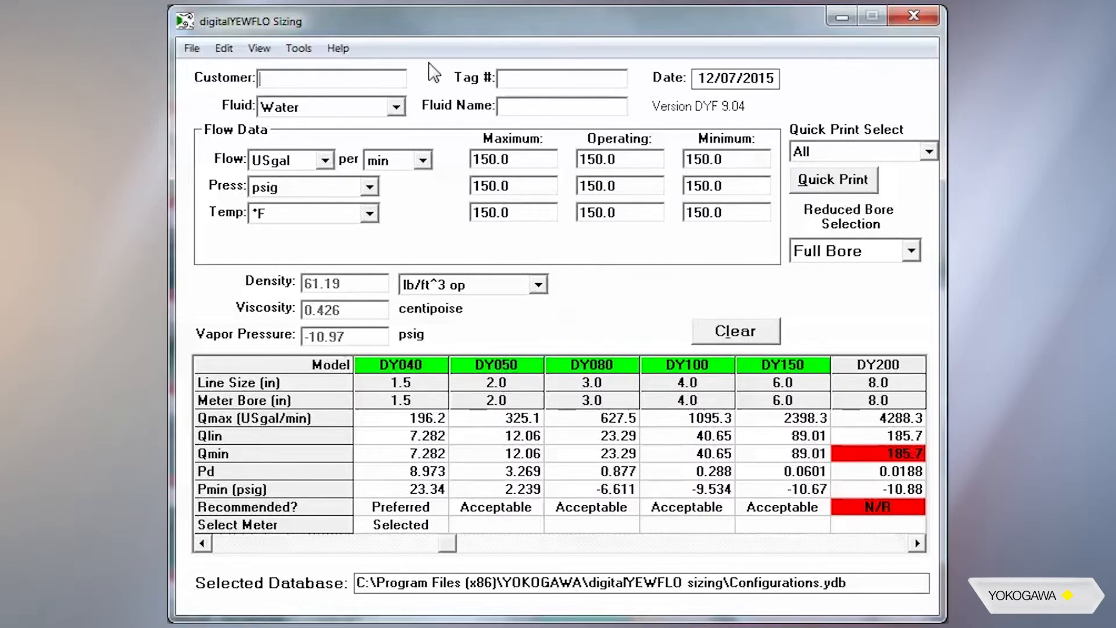
Step: Calculate the span frequency using a K factor of 75 pulses/gal and close the calculator
left_click(299, 48)
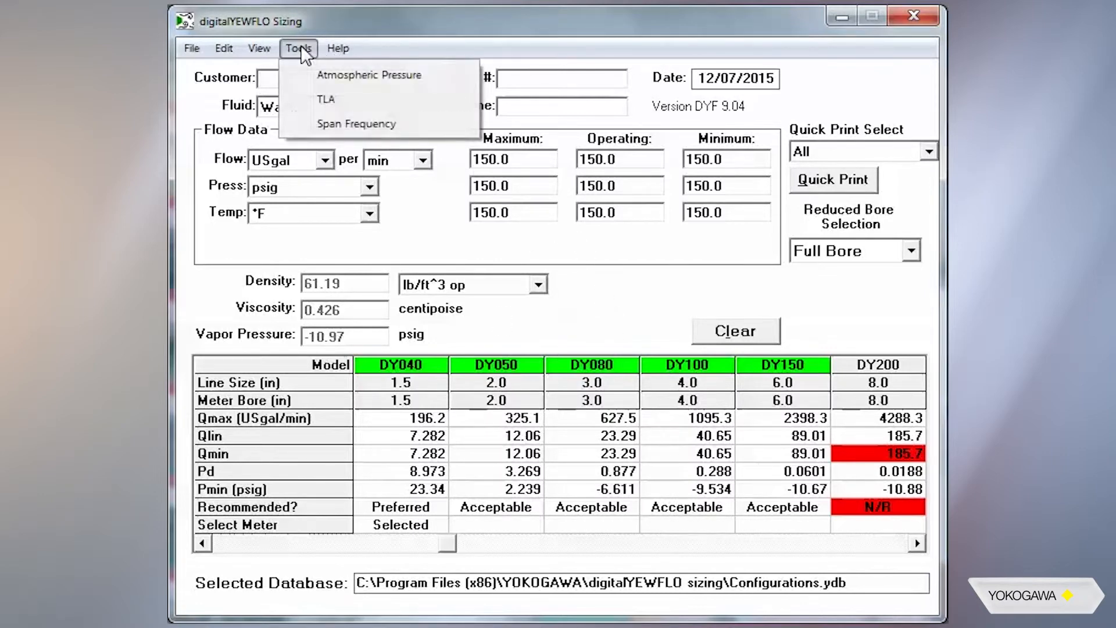
left_click(330, 125)
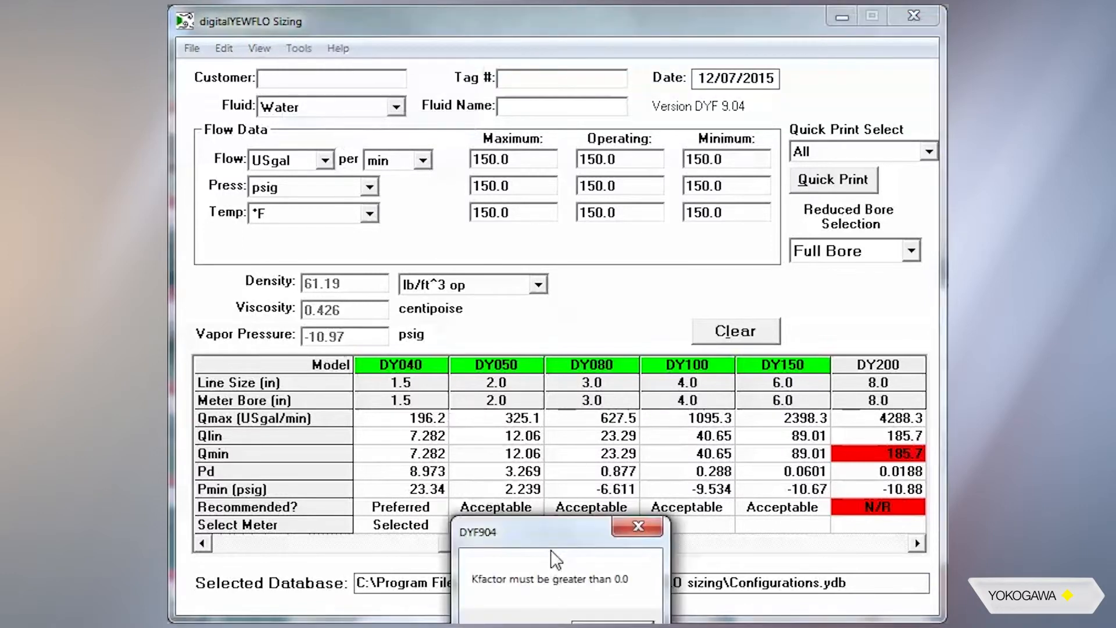
left_click_drag(547, 494, 557, 319)
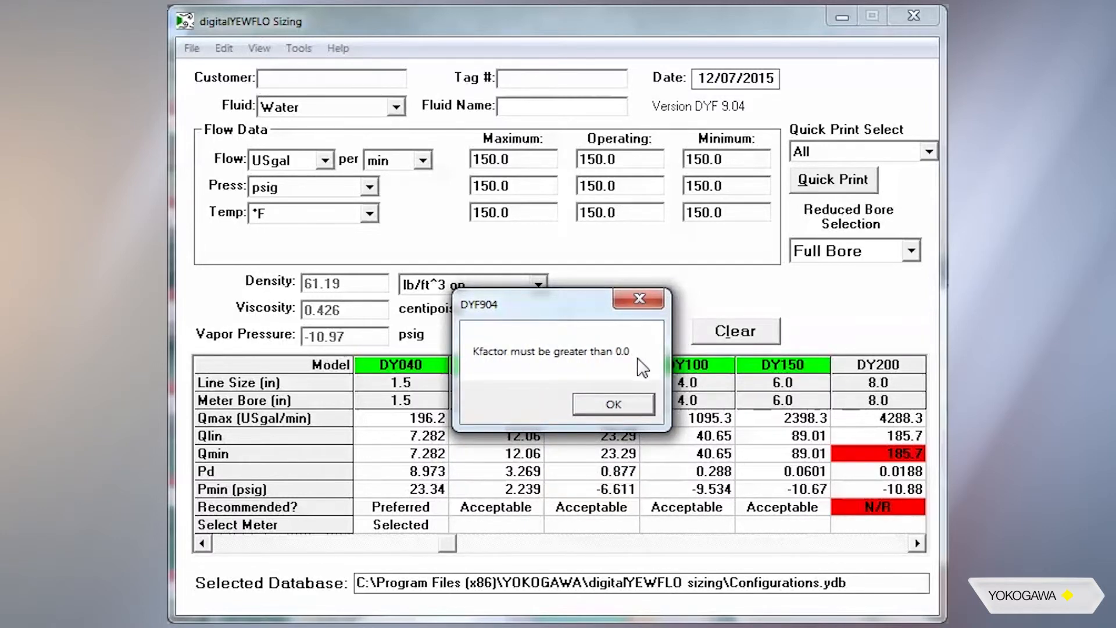
left_click(612, 404)
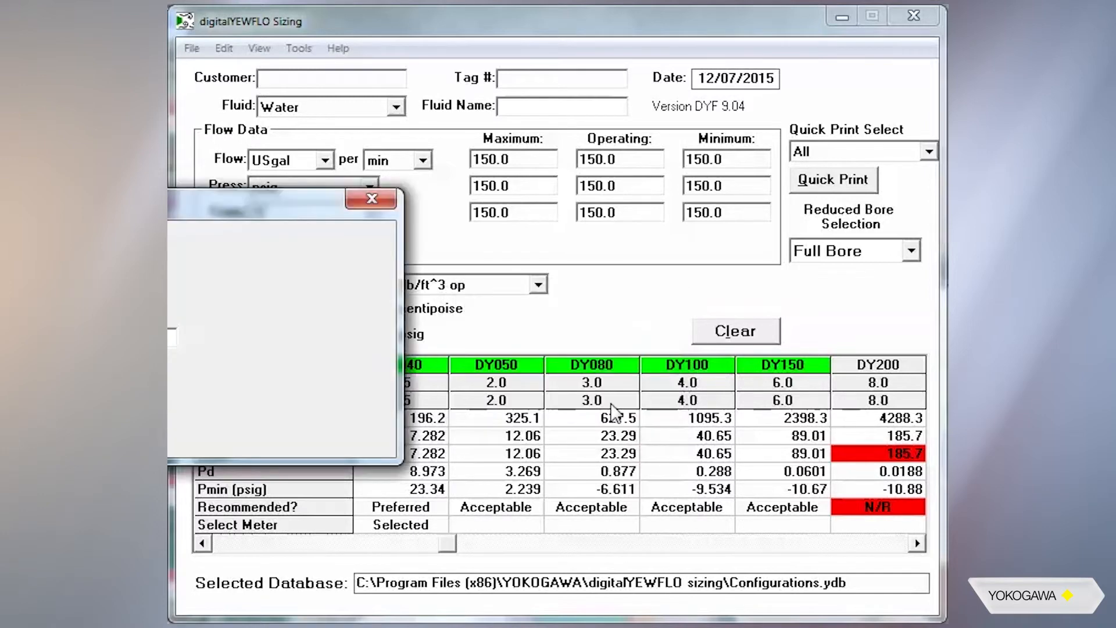
left_click_drag(284, 194, 744, 189)
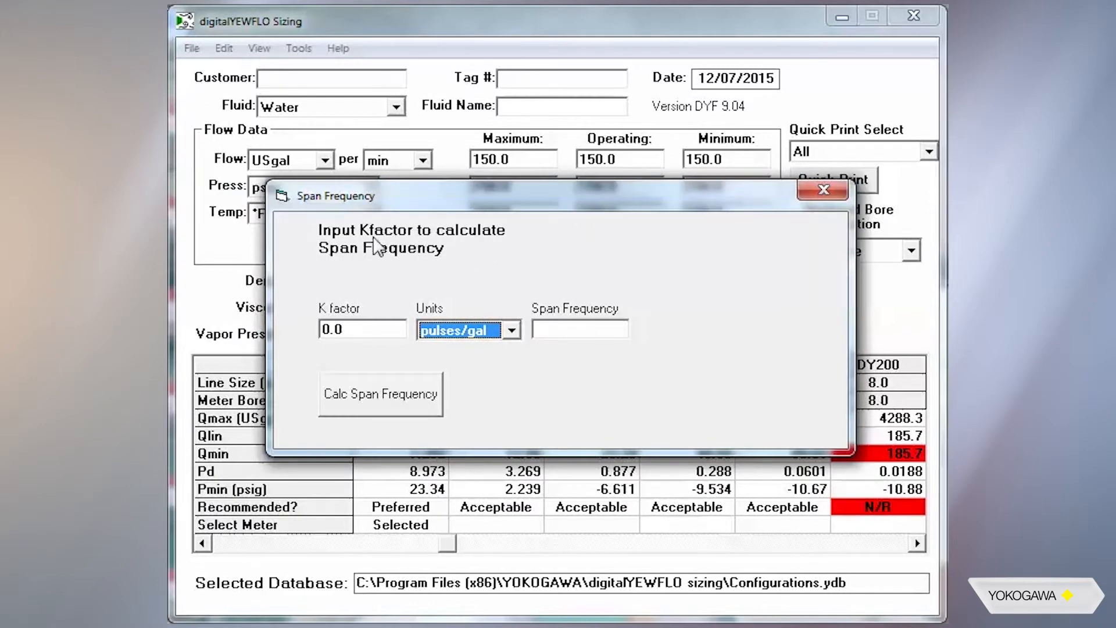
left_click(347, 330)
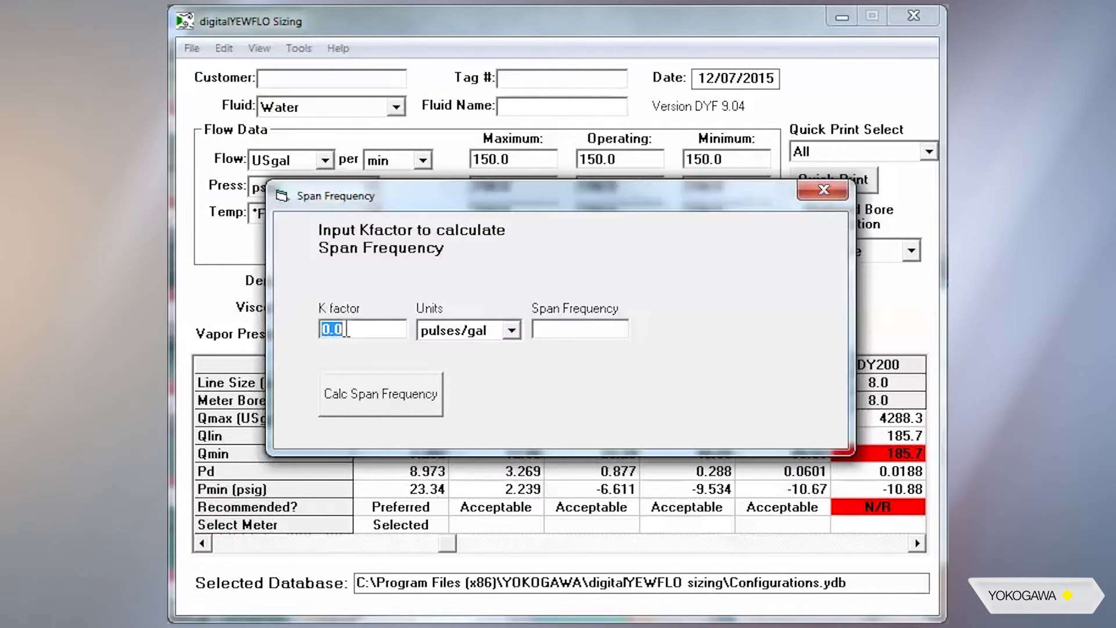
type("75")
left_click(361, 395)
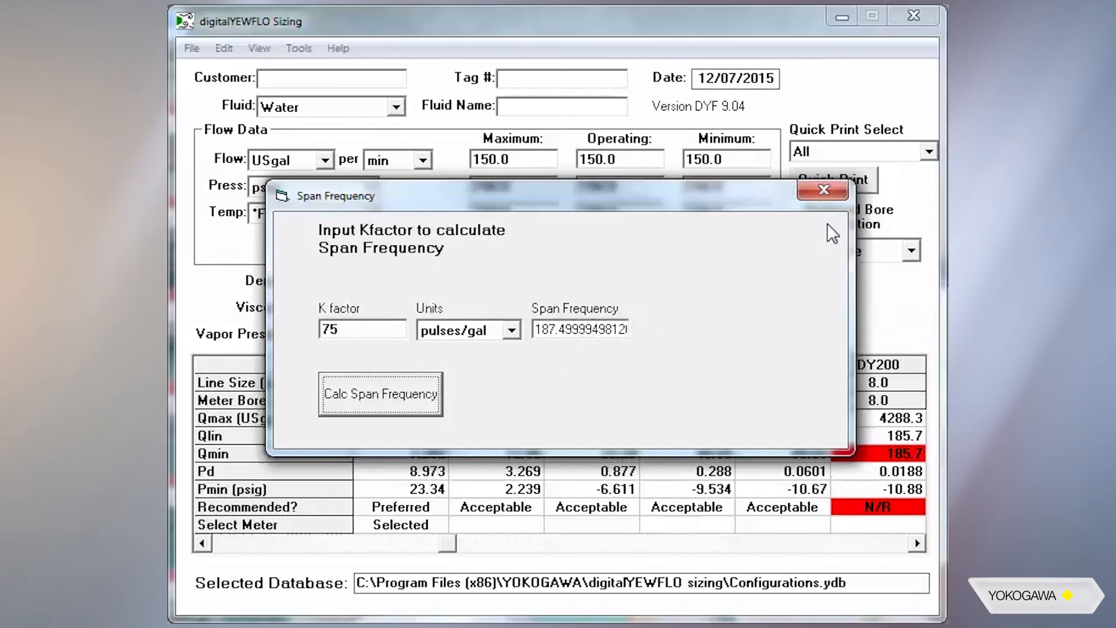
left_click(824, 190)
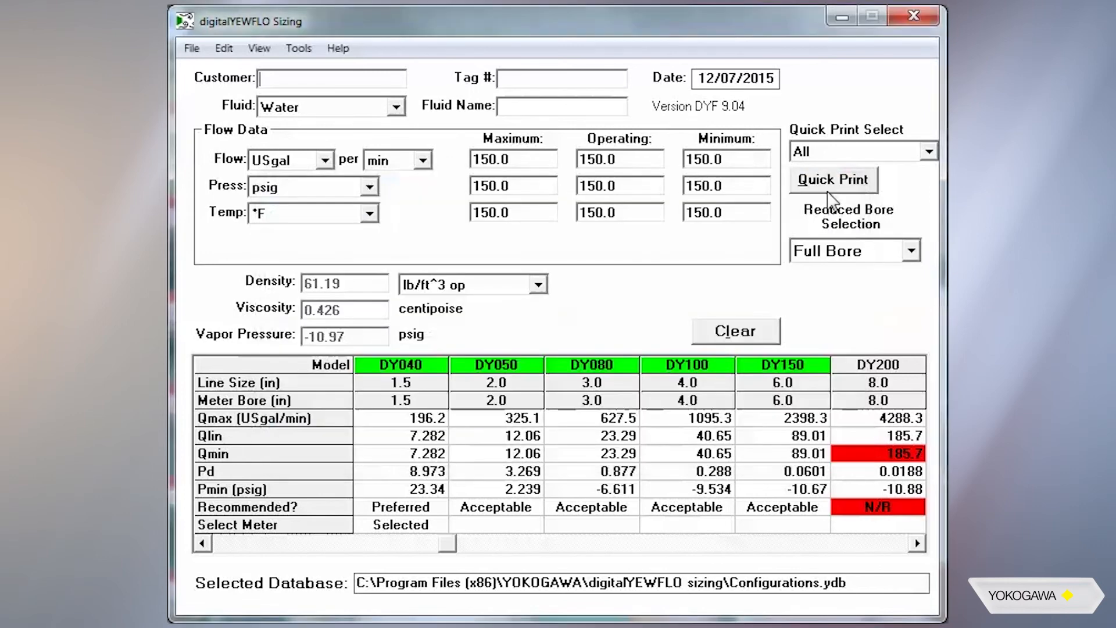